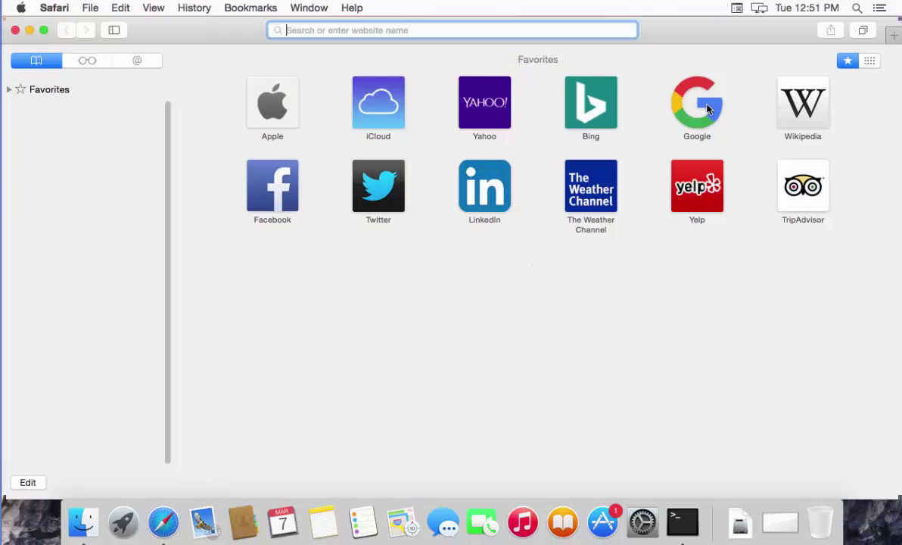
# Step: Search Google for 'nodejs' from the Safari Google favourite
pyautogui.click(698, 111)
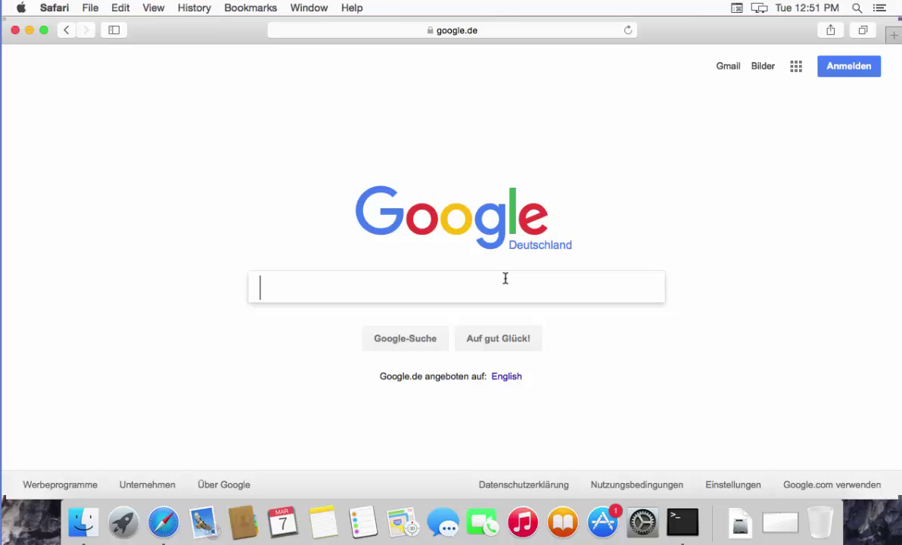
pyautogui.write('nodejs')
pyautogui.press('Return')
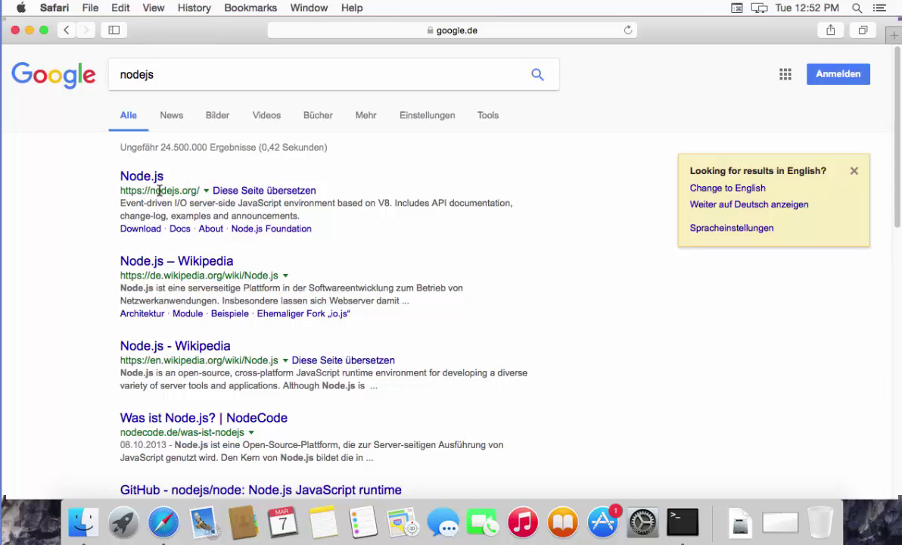
# Step: Open the official Node.js site and download the v6.10.0 LTS installer
pyautogui.click(150, 177)
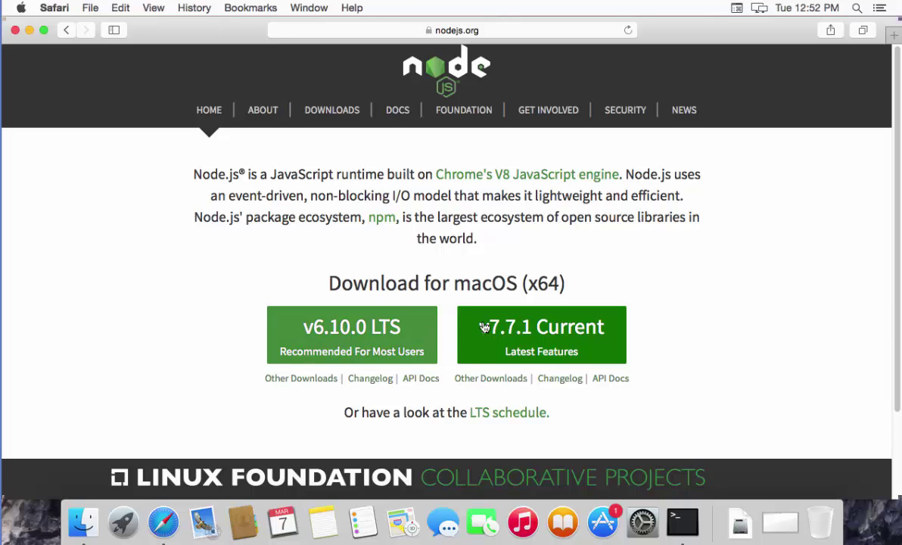
pyautogui.scroll(-1, 303, 302)
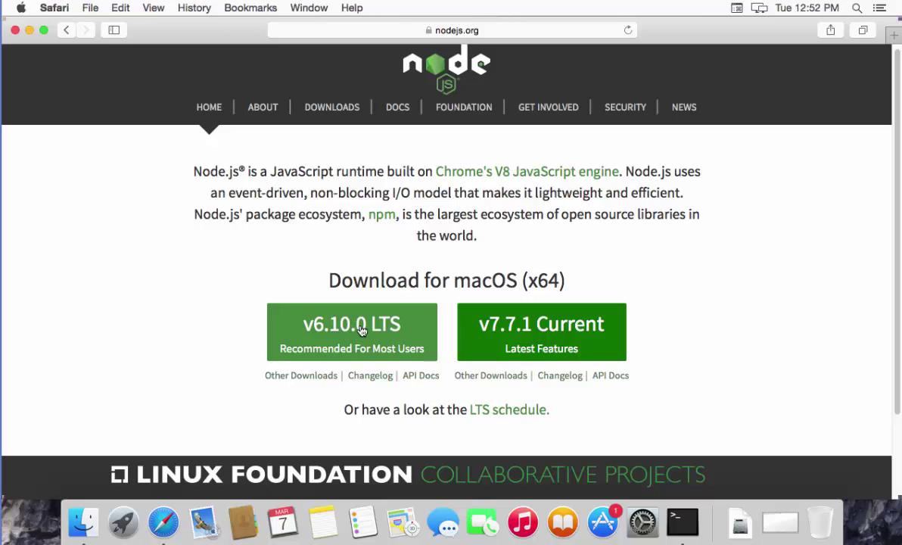
pyautogui.click(352, 331)
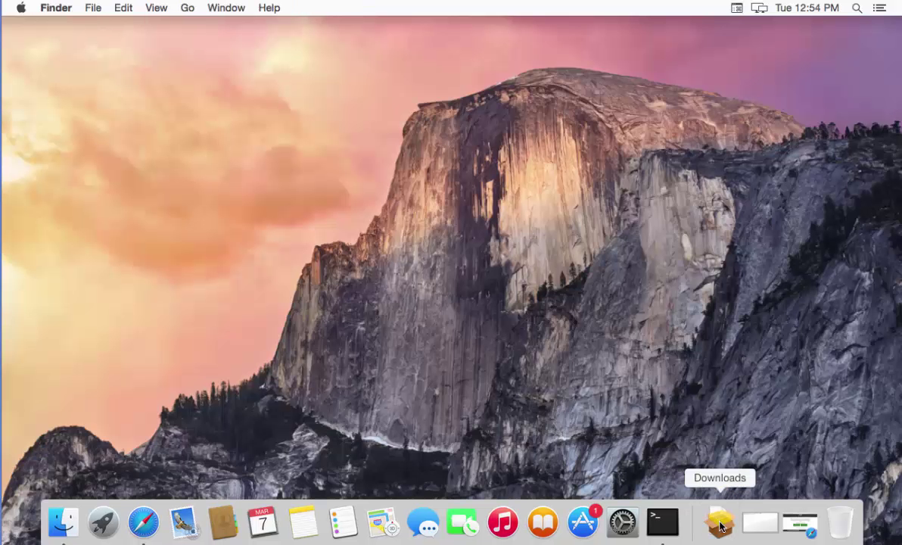
# Step: Open node-v6.10.0.pkg from the Downloads folder to launch the installer
pyautogui.click(719, 525)
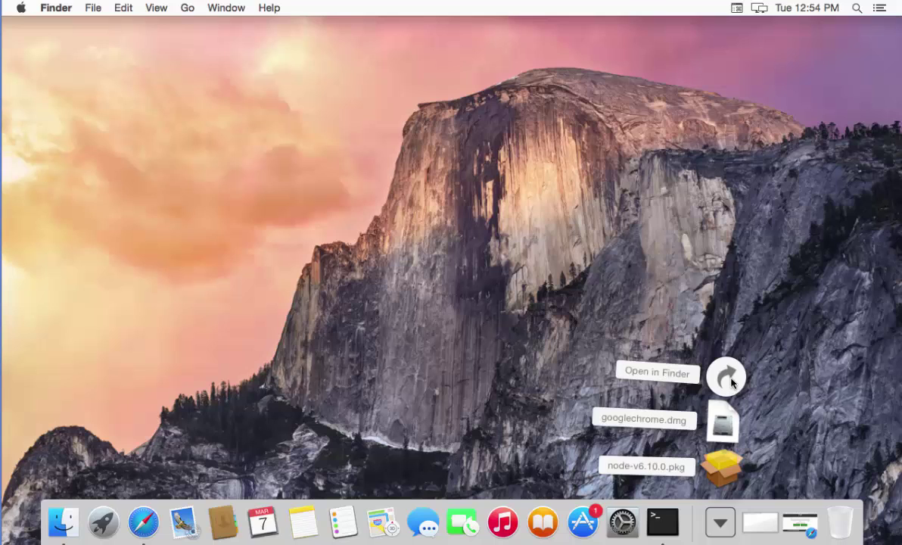
pyautogui.click(727, 377)
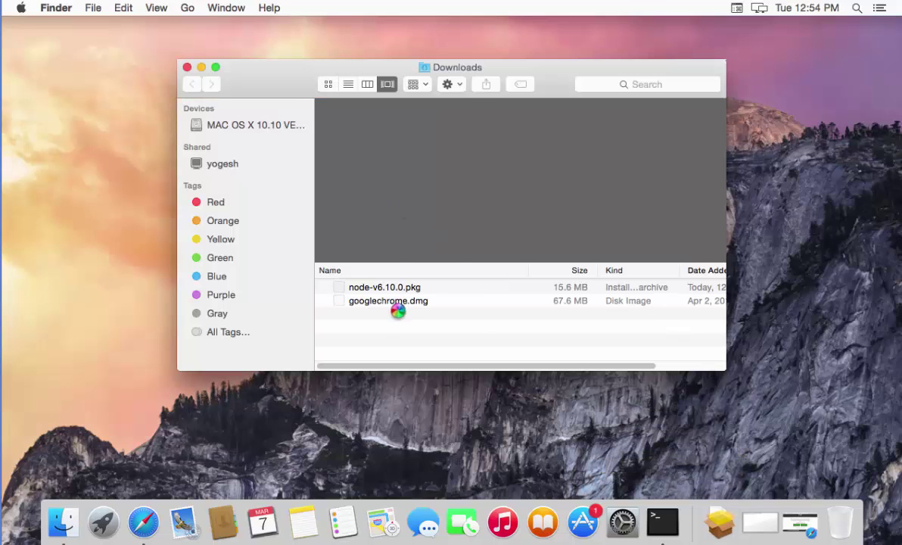
pyautogui.click(384, 288)
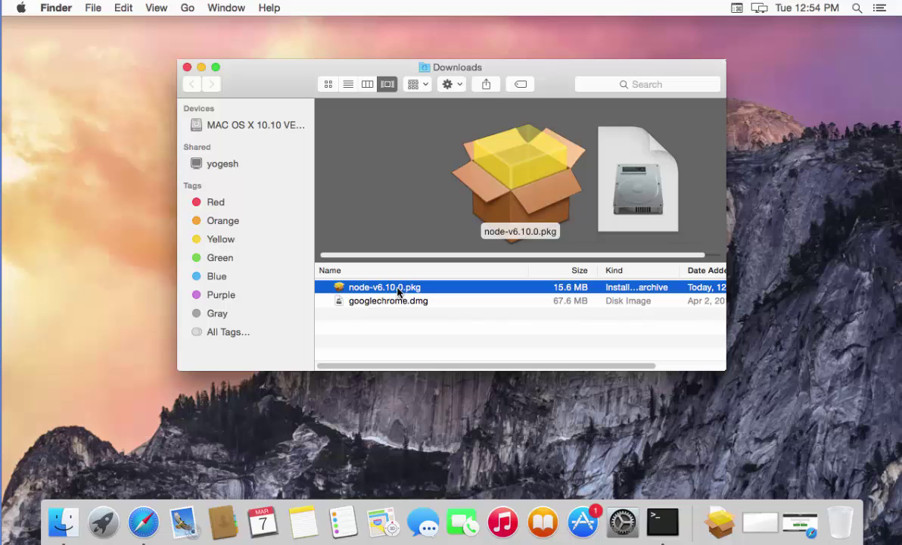
pyautogui.doubleClick(398, 293)
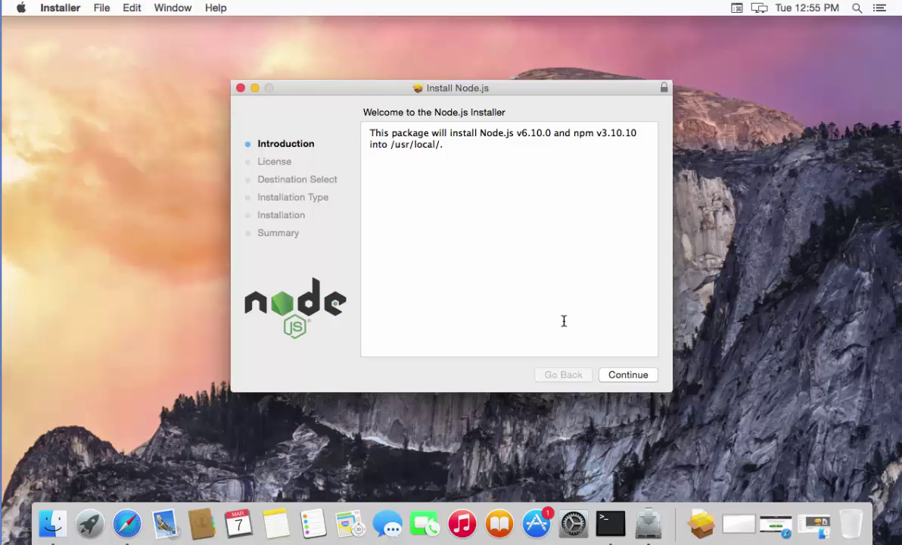
# Step: Continue past the Introduction and License pages and agree to the Node.js licence
pyautogui.click(615, 376)
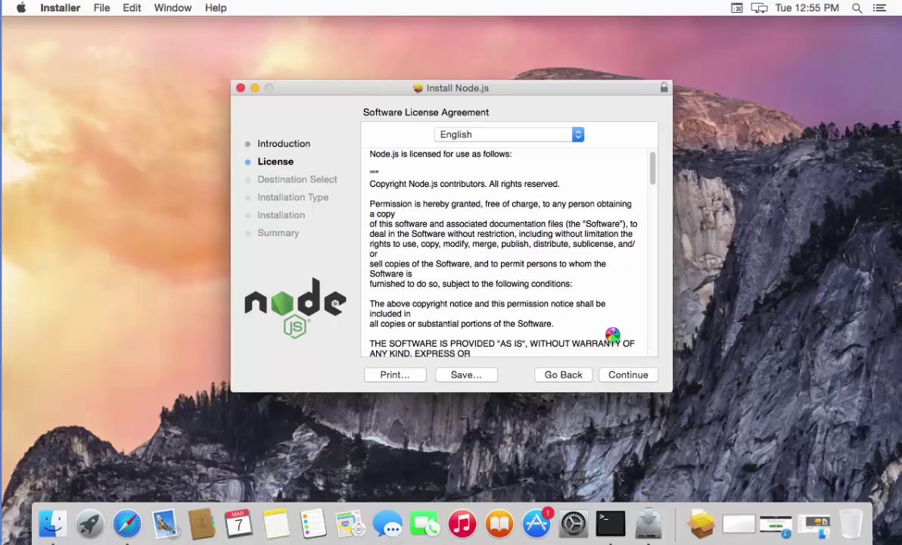
pyautogui.click(627, 376)
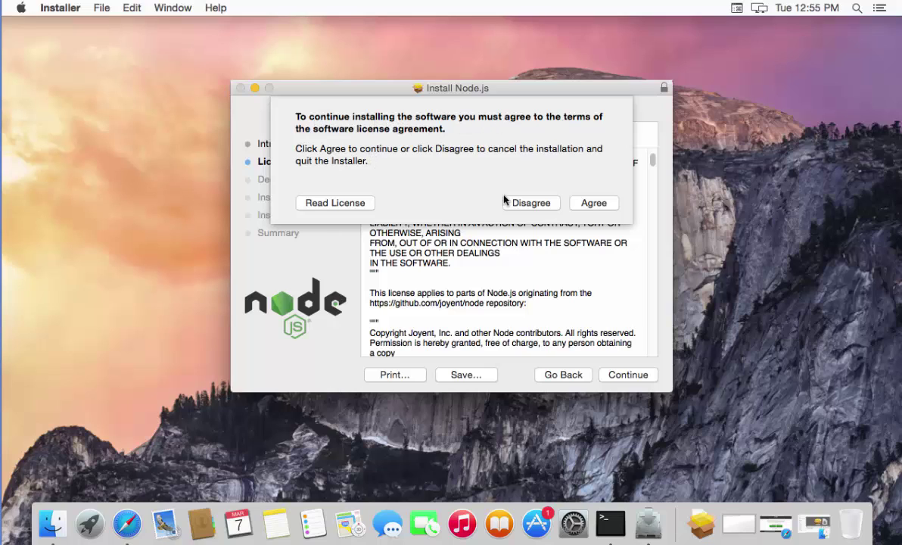
pyautogui.click(594, 203)
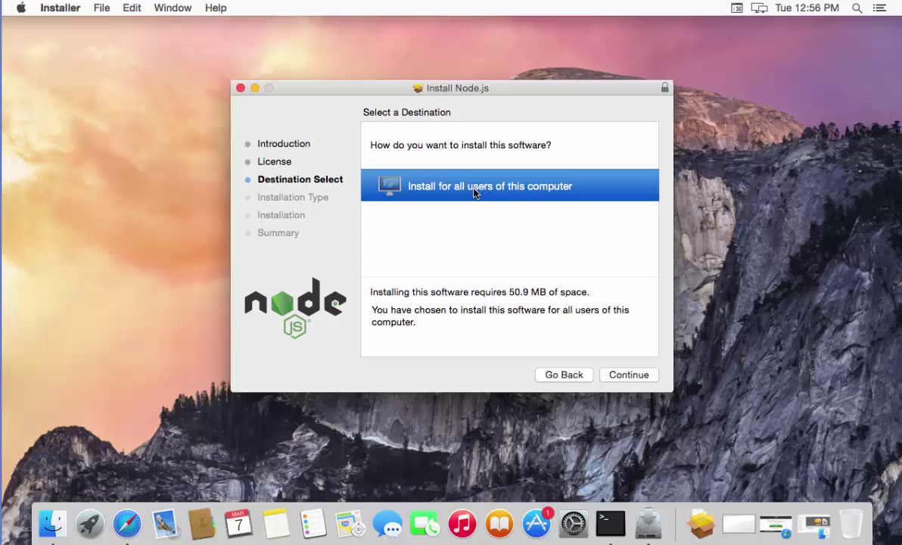
# Step: Confirm the all-users destination, start the standard install, and authorise with the admin password
pyautogui.click(629, 374)
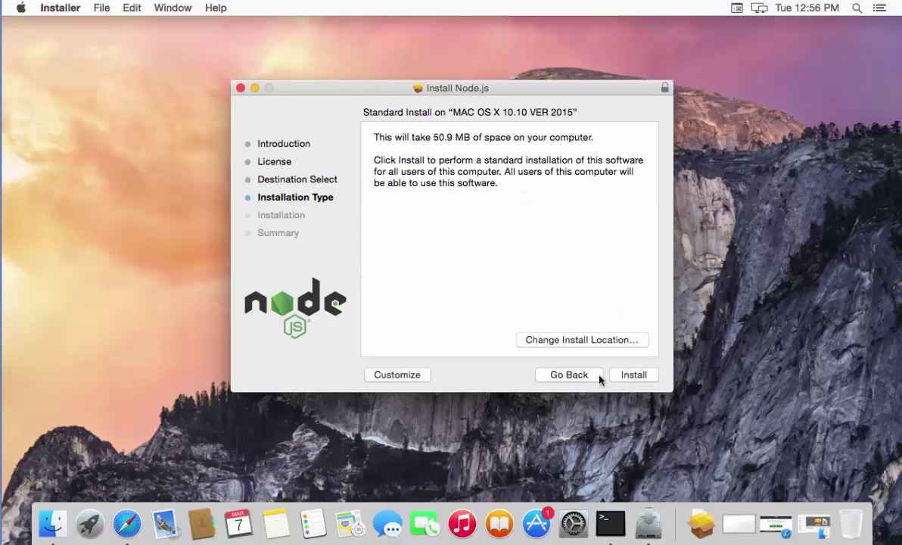
pyautogui.click(628, 377)
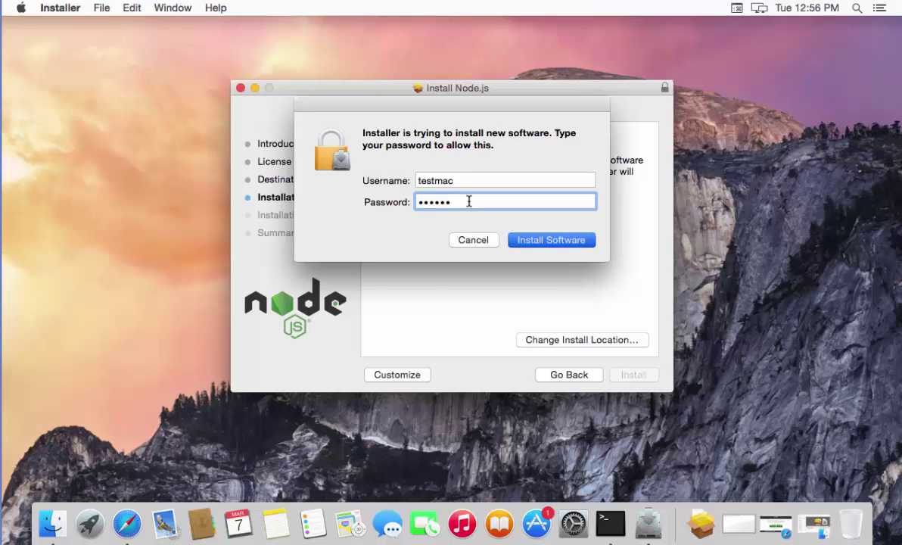
pyautogui.press('Return')
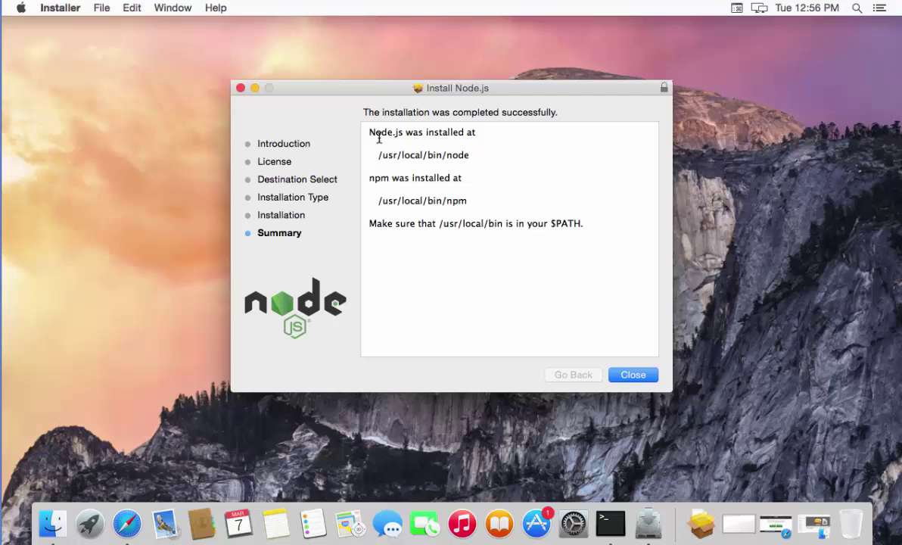
pyautogui.moveTo(377, 156); pyautogui.dragTo(470, 154)
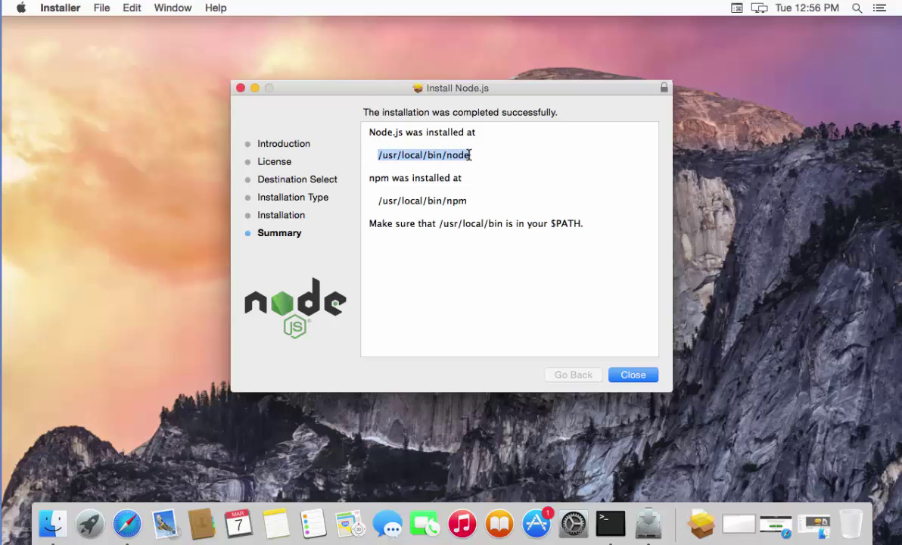
pyautogui.click(406, 142)
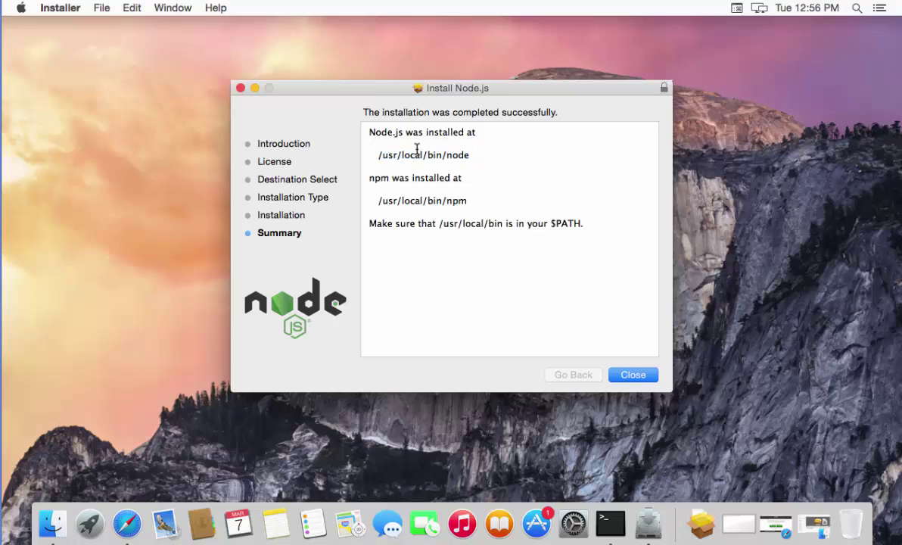
pyautogui.moveTo(405, 156); pyautogui.dragTo(385, 158)
pyautogui.click(385, 158)
pyautogui.doubleClick(453, 154)
pyautogui.moveTo(378, 200); pyautogui.dragTo(467, 201)
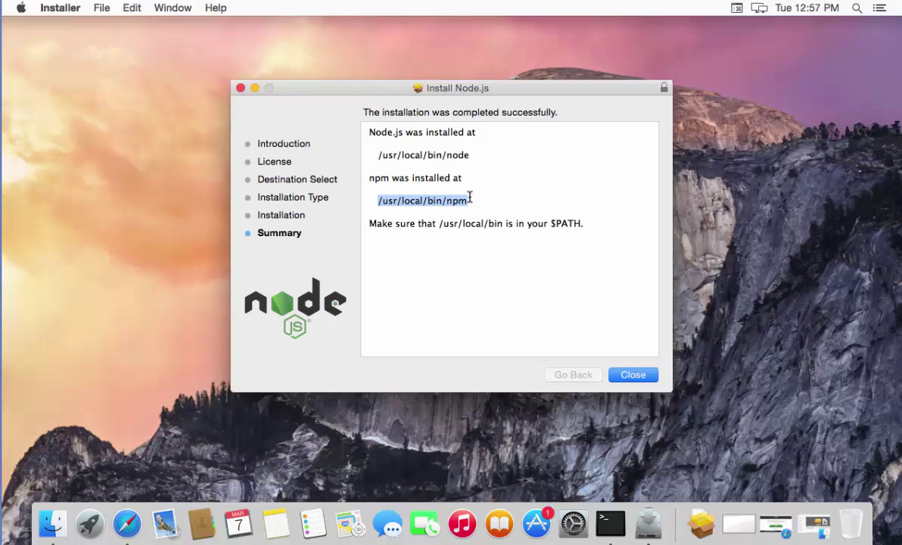
pyautogui.click(470, 197)
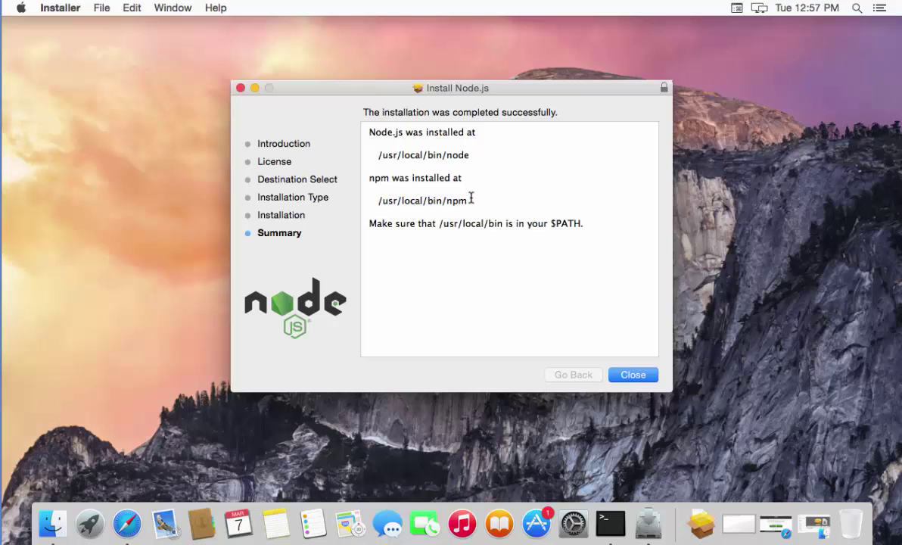
pyautogui.moveTo(470, 199); pyautogui.dragTo(450, 201)
pyautogui.click(632, 375)
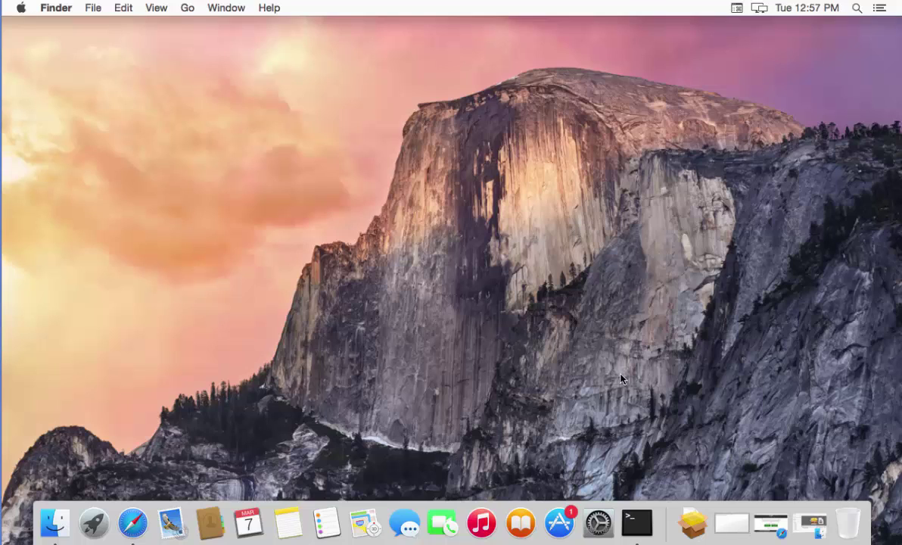
# Step: Quit the running Terminal app from its Dock menu
pyautogui.rightClick(634, 521)
pyautogui.click(546, 437)
pyautogui.rightClick(636, 524)
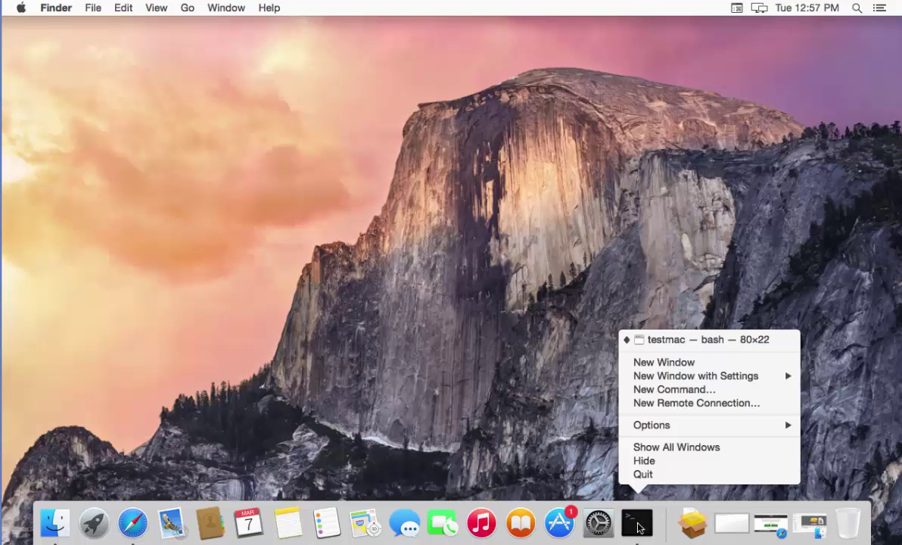
pyautogui.click(641, 475)
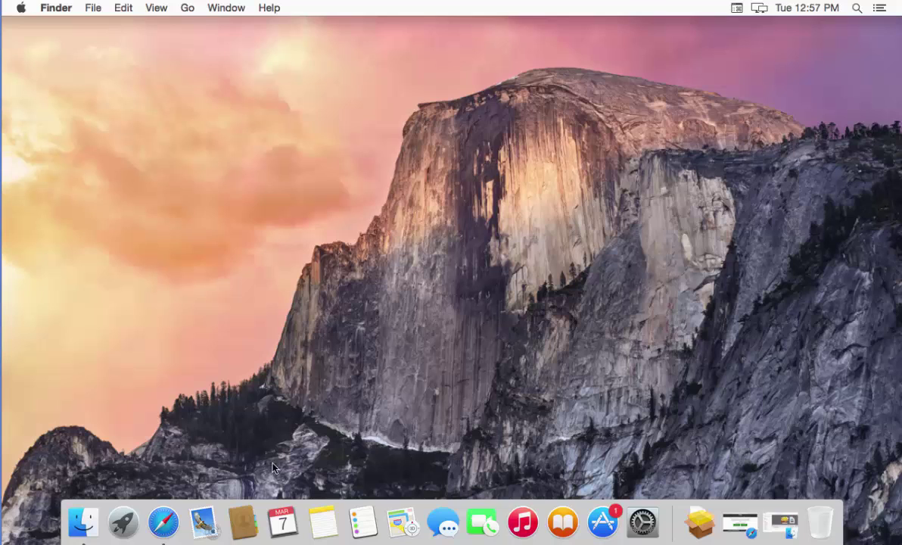
# Step: Open the Applications folder on the MAC OS X 10.10 VER 2015 drive
pyautogui.click(83, 522)
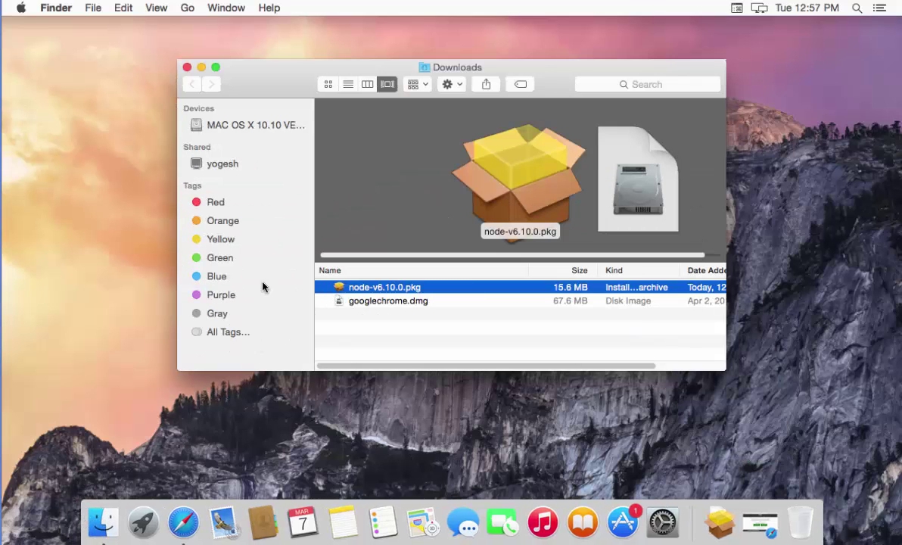
pyautogui.click(261, 126)
pyautogui.click(368, 134)
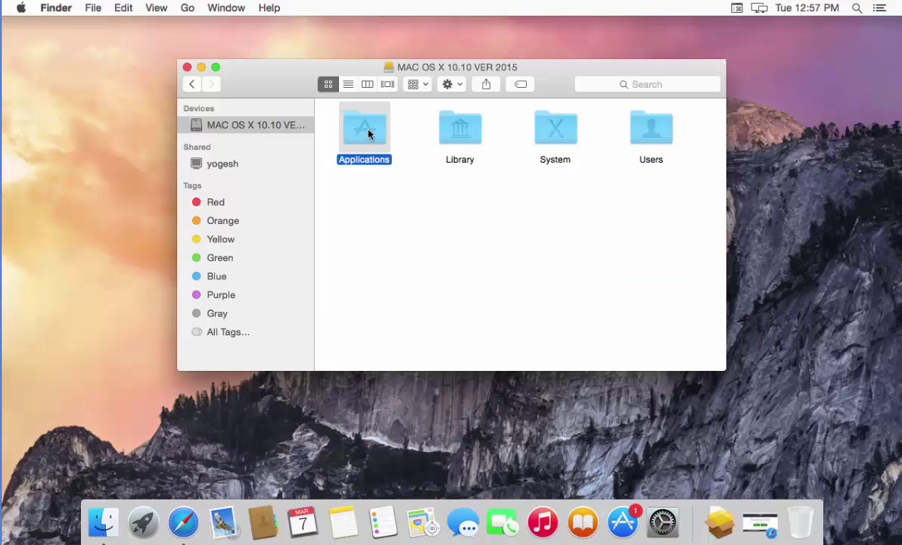
pyautogui.doubleClick(368, 134)
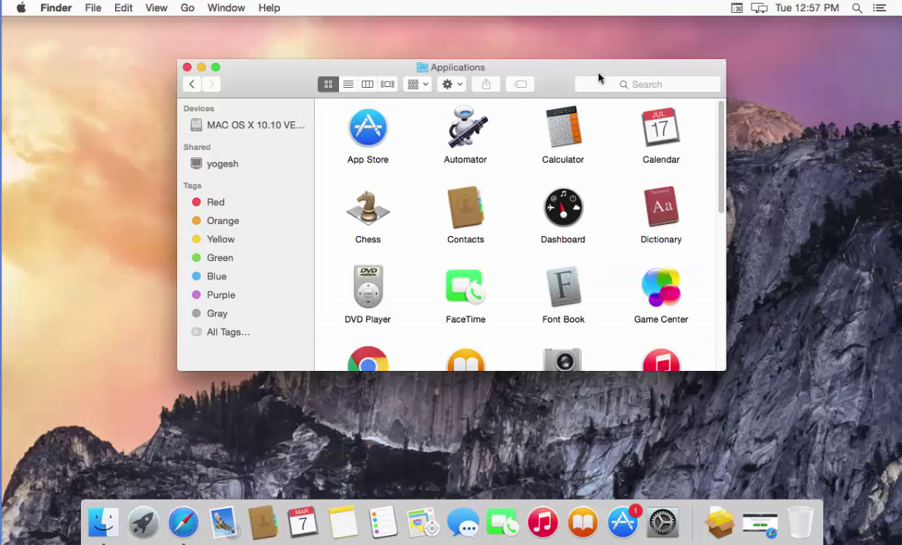
# Step: Search Finder for 'terminal' and launch the Terminal app
pyautogui.click(620, 88)
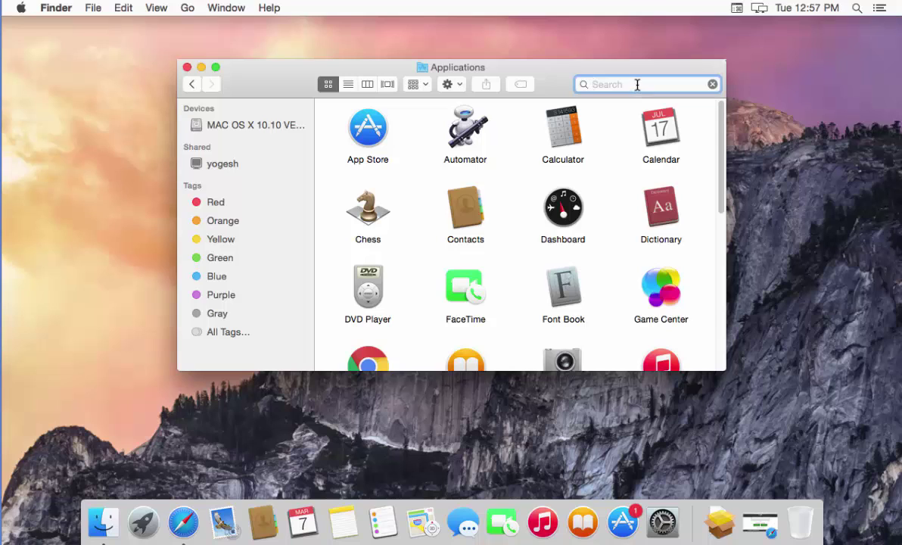
pyautogui.write('t')
pyautogui.write('e')
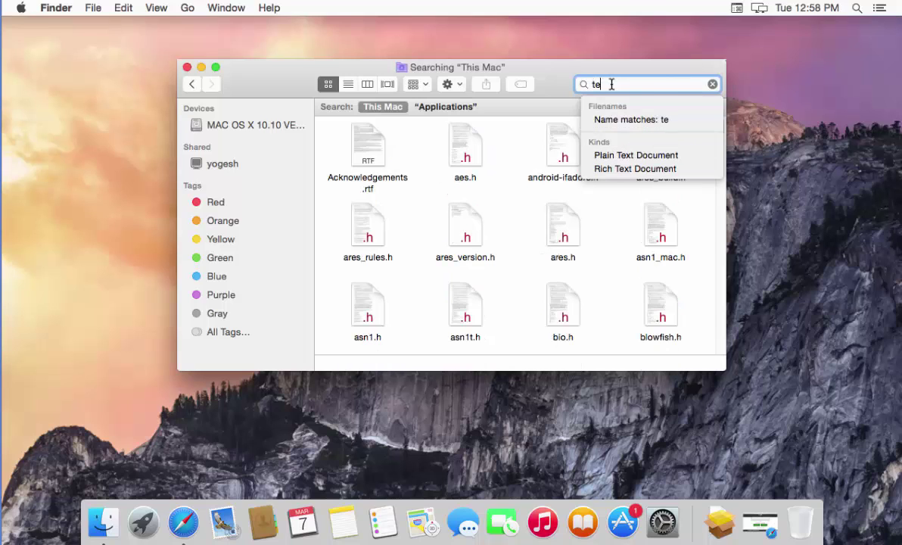
pyautogui.write('rminal')
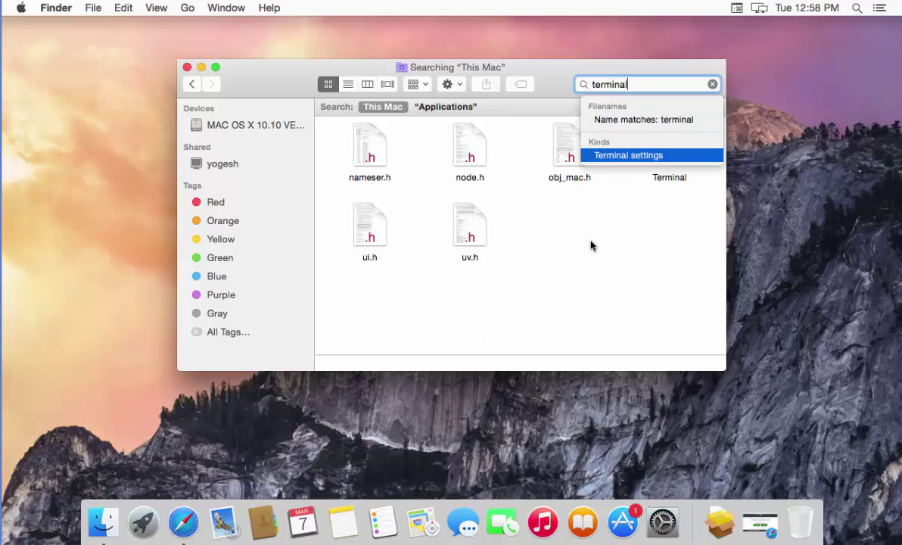
pyautogui.click(636, 212)
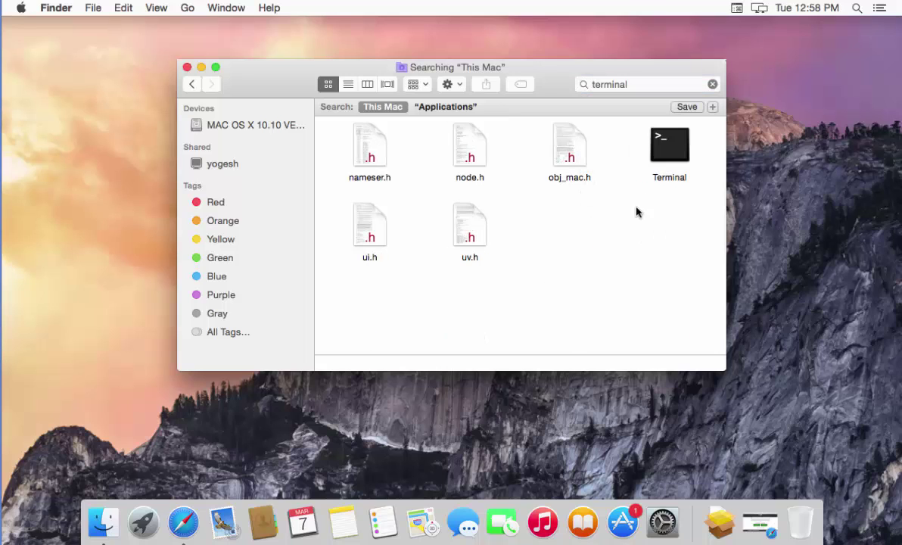
pyautogui.doubleClick(671, 147)
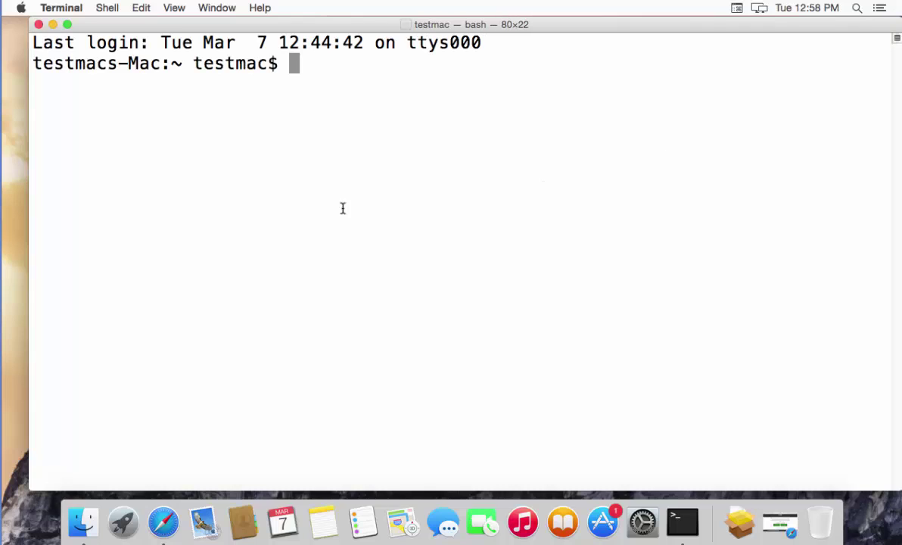
# Step: Run node -v and highlight the returned version v6.10.0
pyautogui.tripleClick(404, 137)
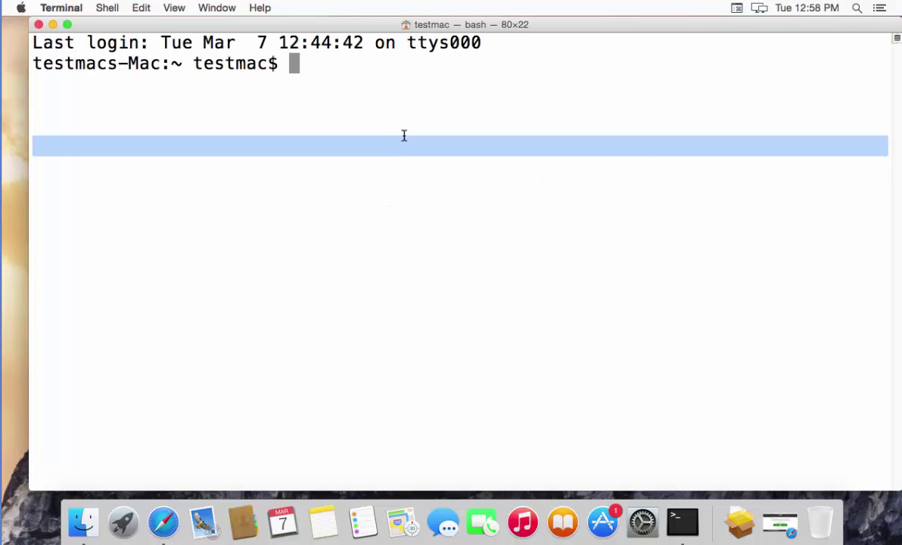
pyautogui.tripleClick(372, 89)
pyautogui.click(387, 61)
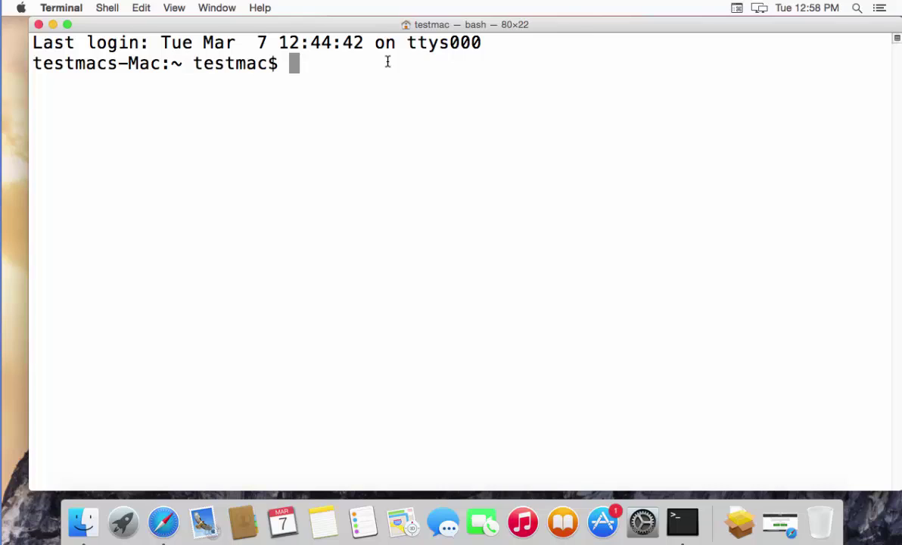
pyautogui.write('node')
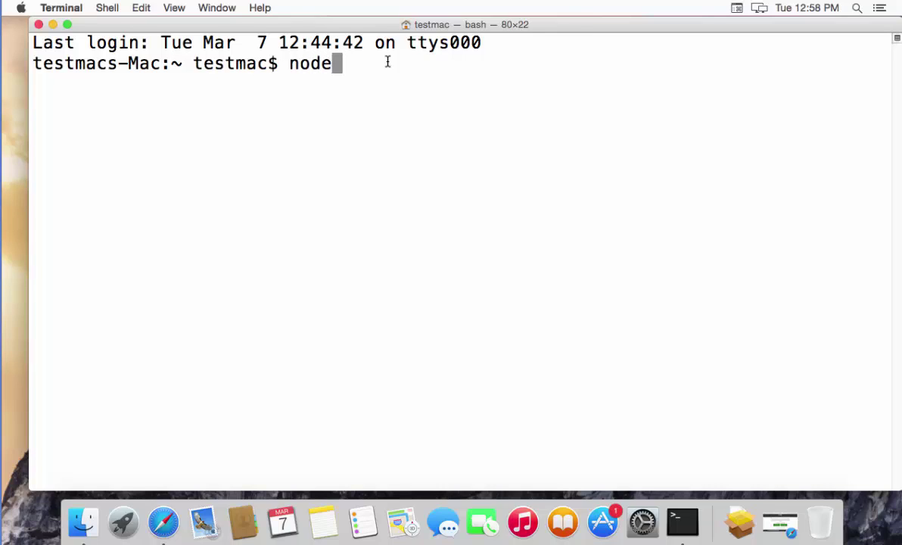
pyautogui.write(' -v')
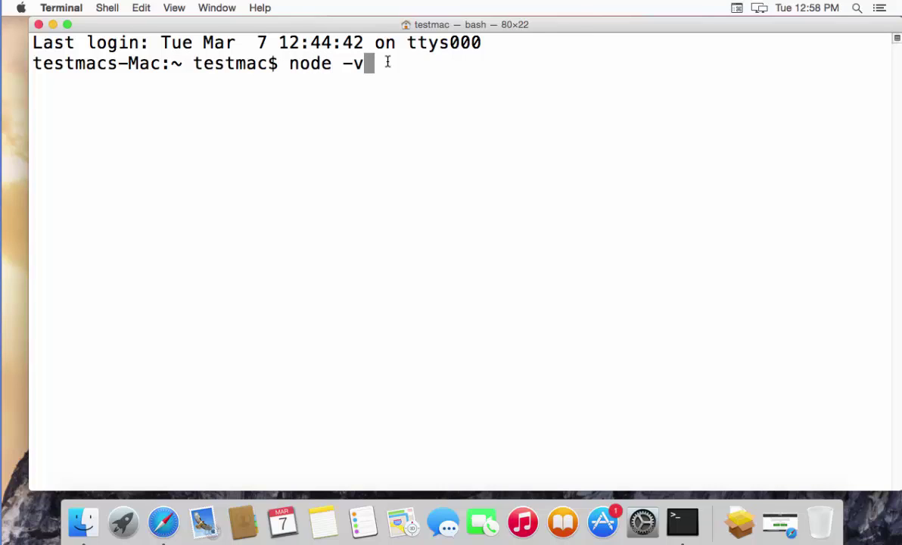
pyautogui.press('Return')
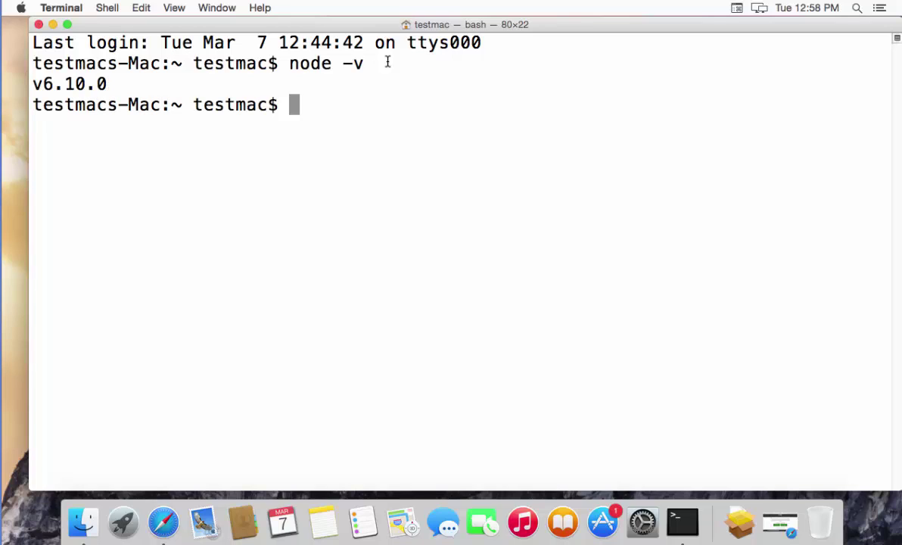
pyautogui.moveTo(106, 84); pyautogui.dragTo(31, 84)
pyautogui.click(313, 109)
# Step: Run npm -v, highlight versions 3.10.10 and v6.10.0, then type node
pyautogui.write('npm -v')
pyautogui.press('Return')
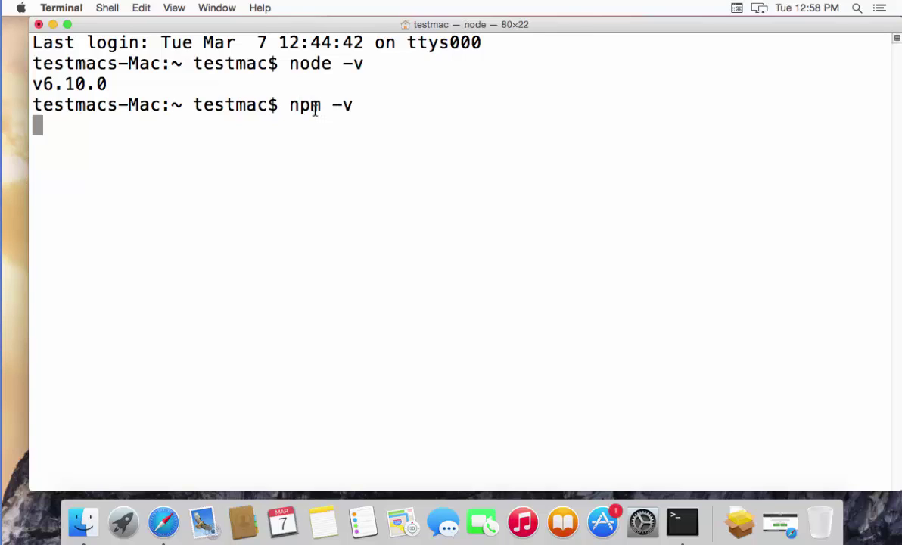
pyautogui.moveTo(106, 127); pyautogui.dragTo(39, 125)
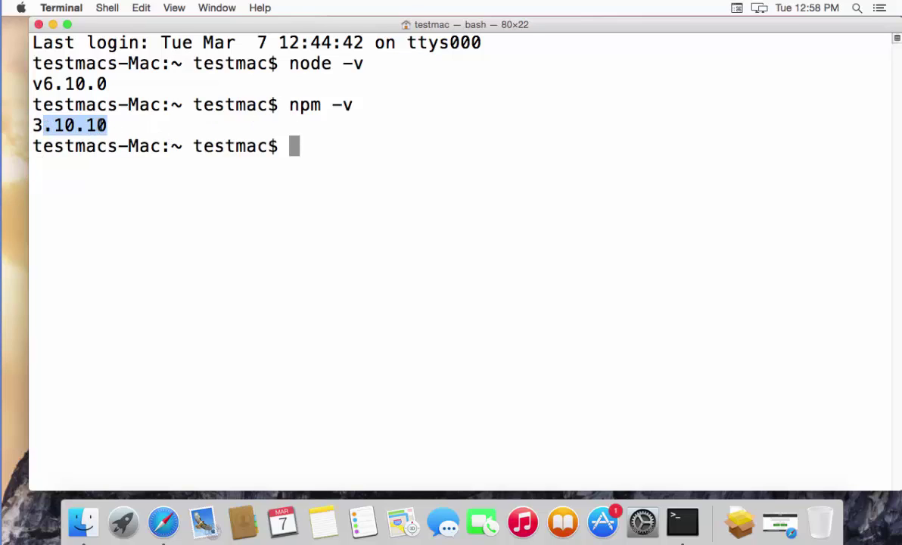
pyautogui.click(332, 149)
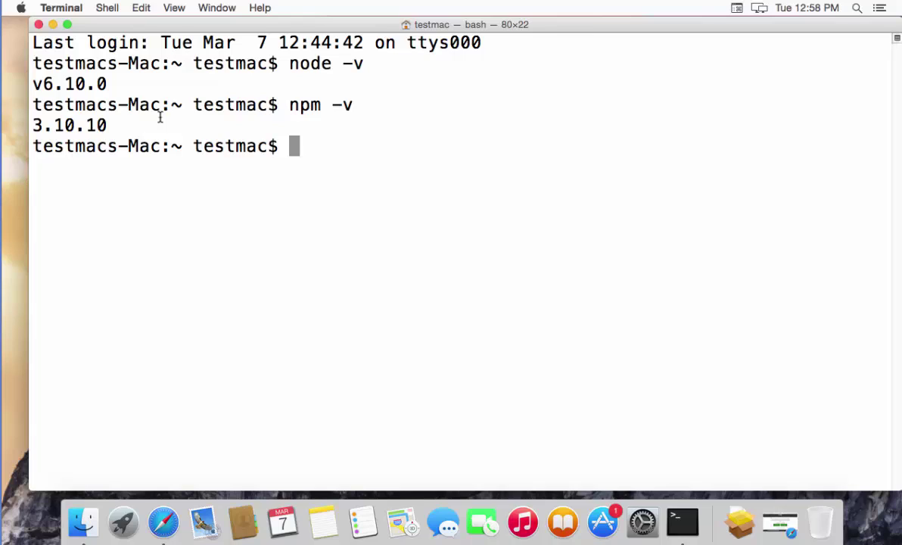
pyautogui.moveTo(106, 84); pyautogui.dragTo(40, 83)
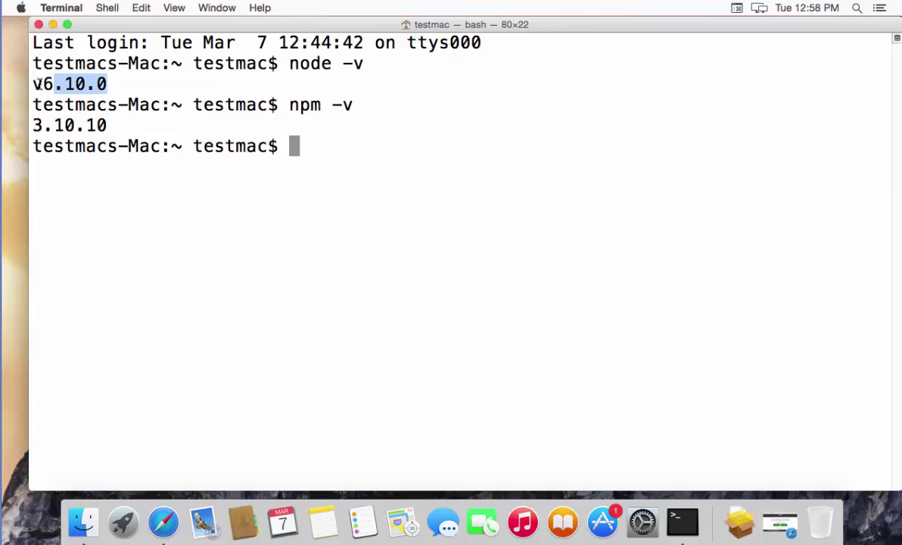
pyautogui.click(332, 119)
pyautogui.moveTo(115, 125); pyautogui.dragTo(33, 125)
pyautogui.click(329, 152)
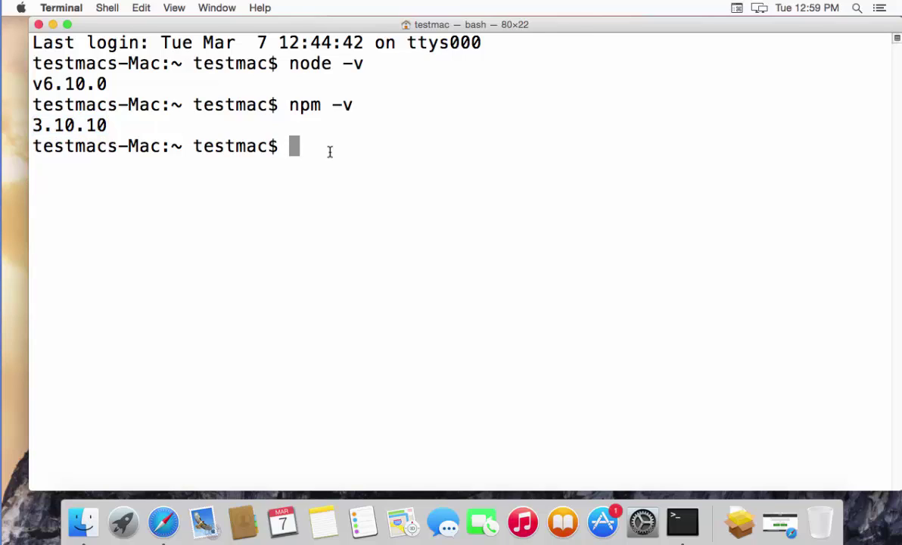
pyautogui.write('node')
# Step: Start the Node REPL and run console.log('Hello World');, printing Hello World and undefined
pyautogui.press('Return')
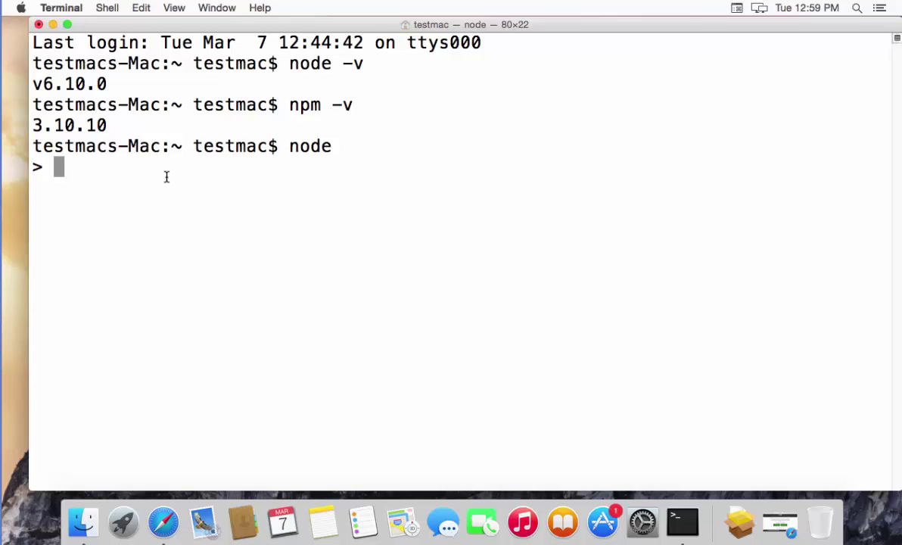
pyautogui.write('conso')
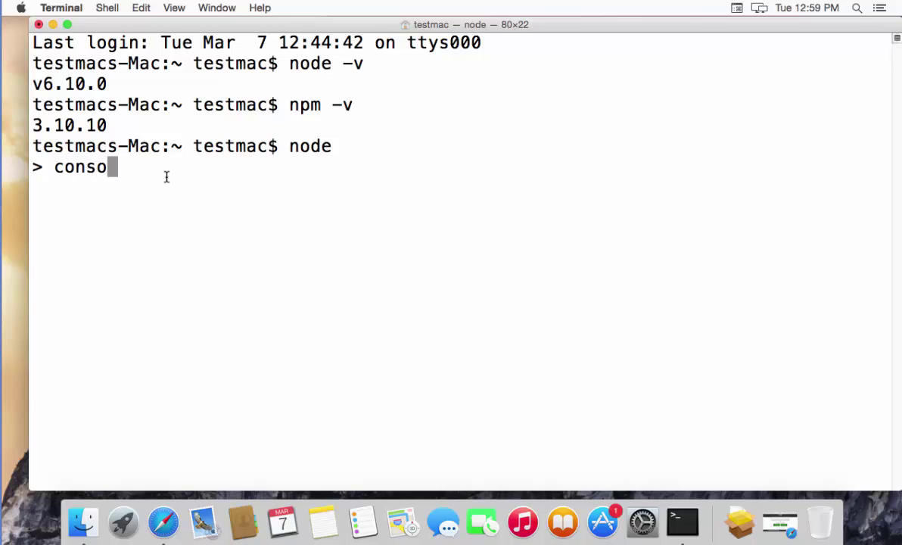
pyautogui.write('le.log(')
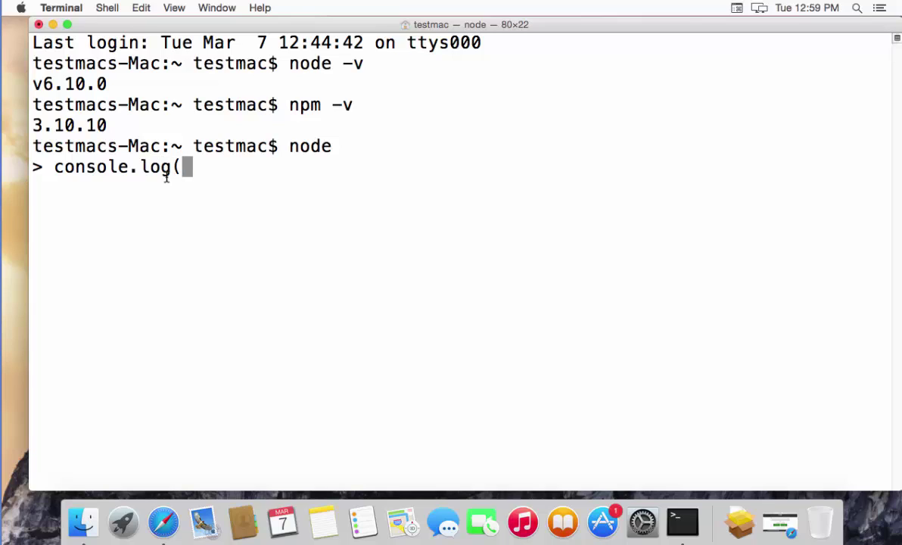
pyautogui.write(')')
pyautogui.press('Left')
pyautogui.write("''")
pyautogui.press('Left')
pyautogui.write('Hello World')
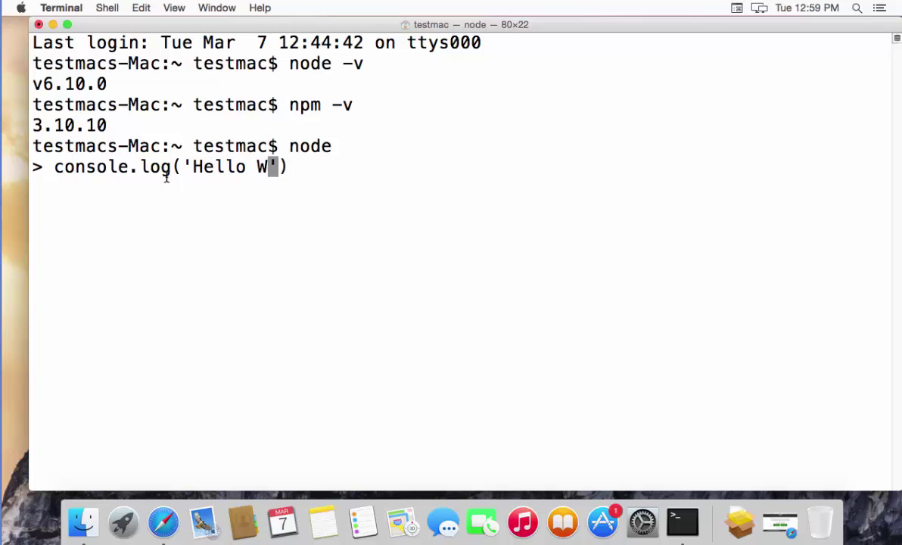
pyautogui.press('Right')
pyautogui.press('Right')
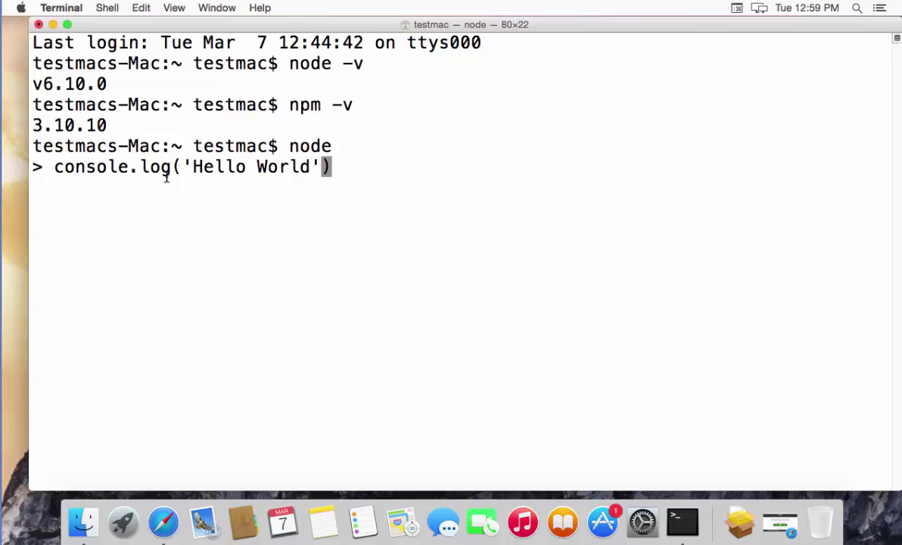
pyautogui.write(';')
pyautogui.press('Return')
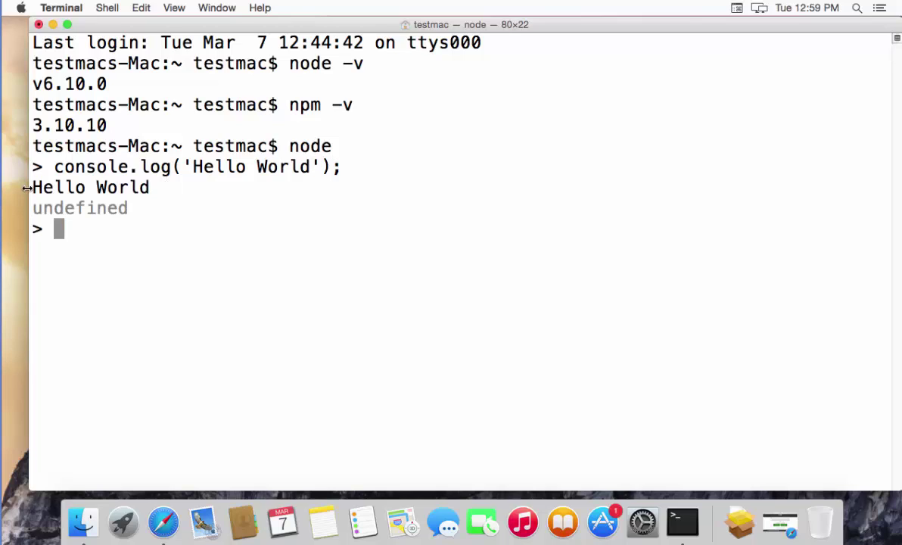
pyautogui.moveTo(33, 187); pyautogui.dragTo(149, 187)
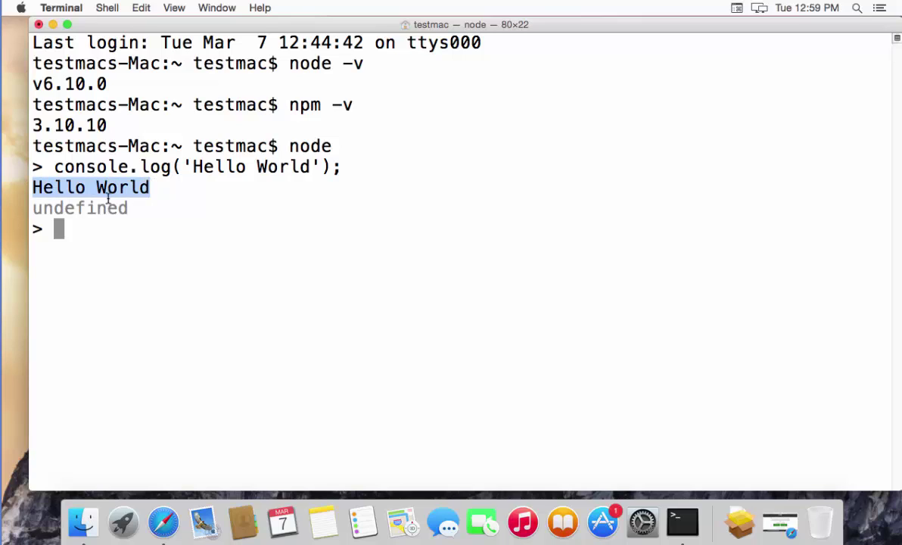
pyautogui.doubleClick(99, 209)
pyautogui.click(176, 209)
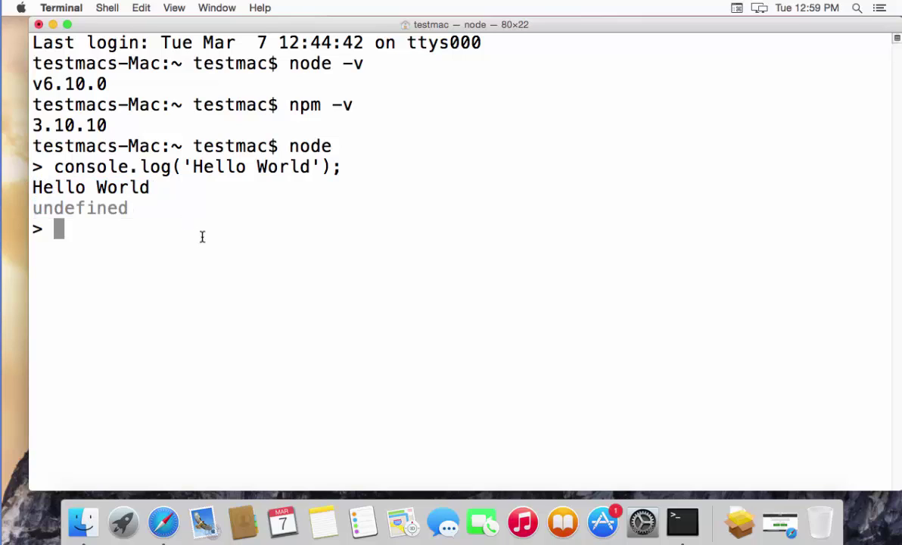